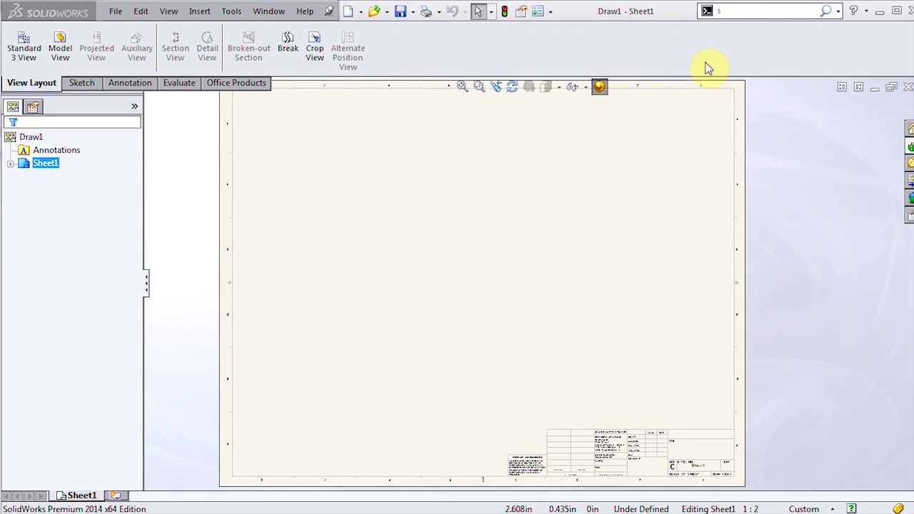
Look through the Draw1 drawing's Office Products, Annotation, Sketch and View Layout command sets
left_click(209, 82)
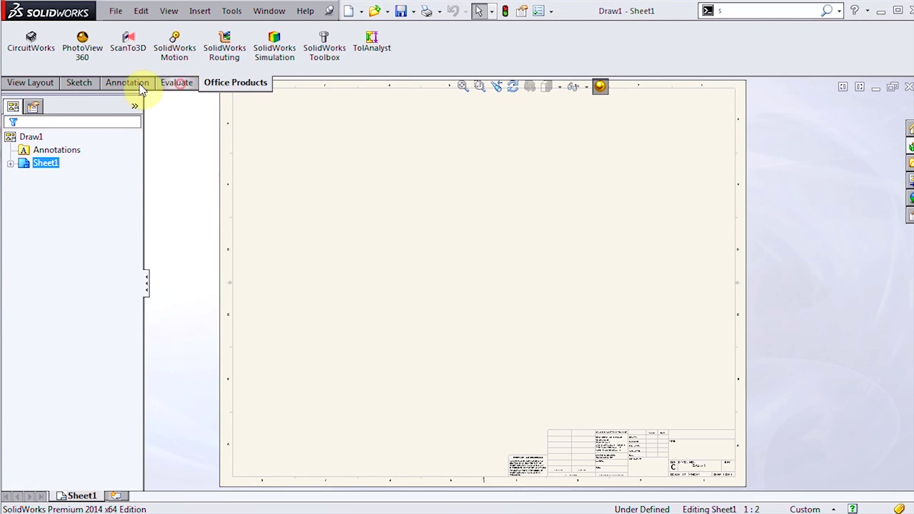
left_click(120, 82)
left_click(78, 85)
left_click(35, 84)
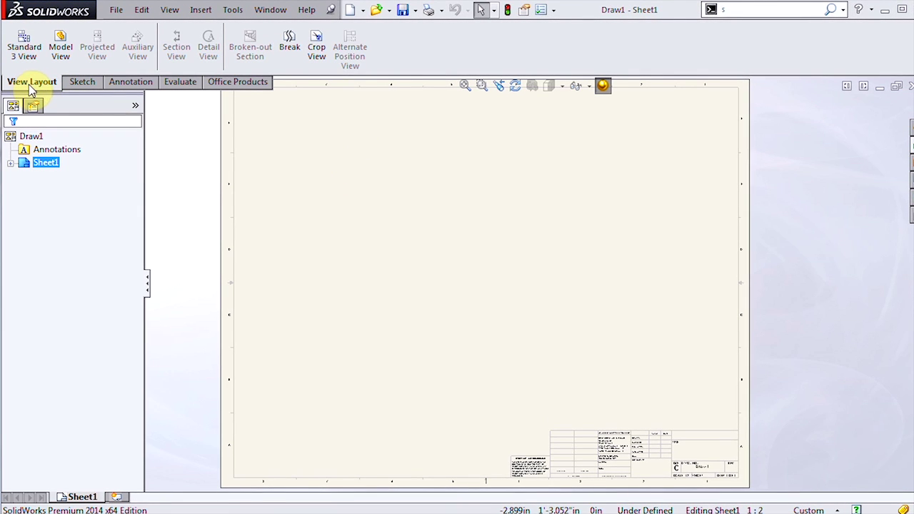
Recheck the Sketch and Annotation commands, then switch to the Part1 document from the Window menu
left_click(79, 83)
left_click(116, 85)
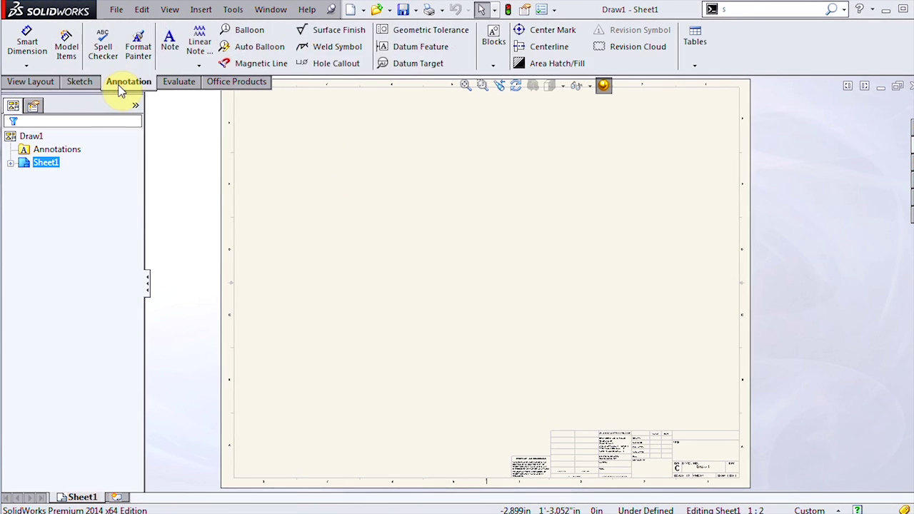
left_click(271, 10)
left_click(289, 124)
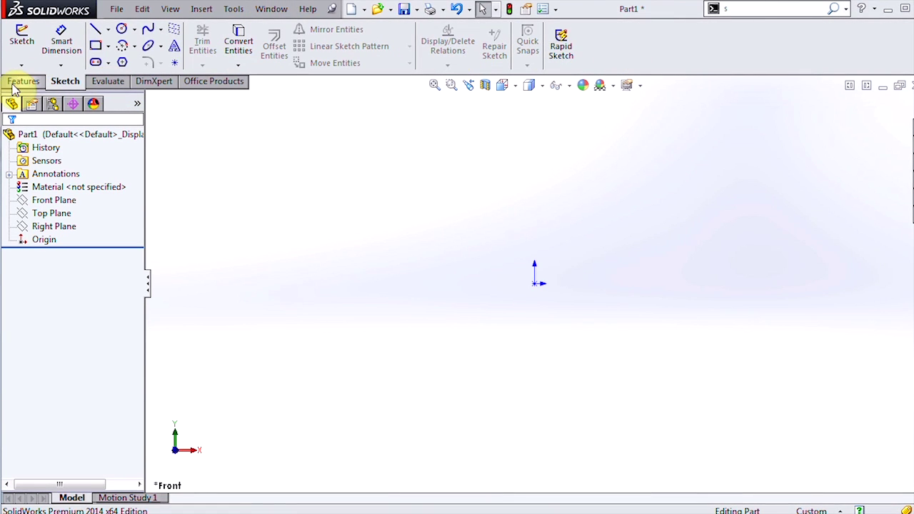
Browse Part1's Features, Sketch and Evaluate command sets
left_click(22, 80)
left_click(65, 80)
left_click(114, 82)
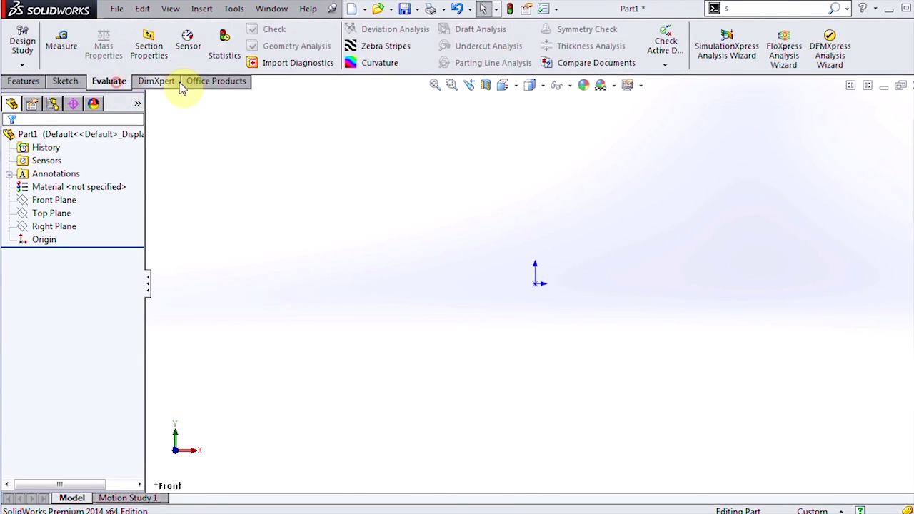
Switch to Assem1, view its Assembly and Layout commands, then return to Draw1 - Sheet1
left_click(272, 9)
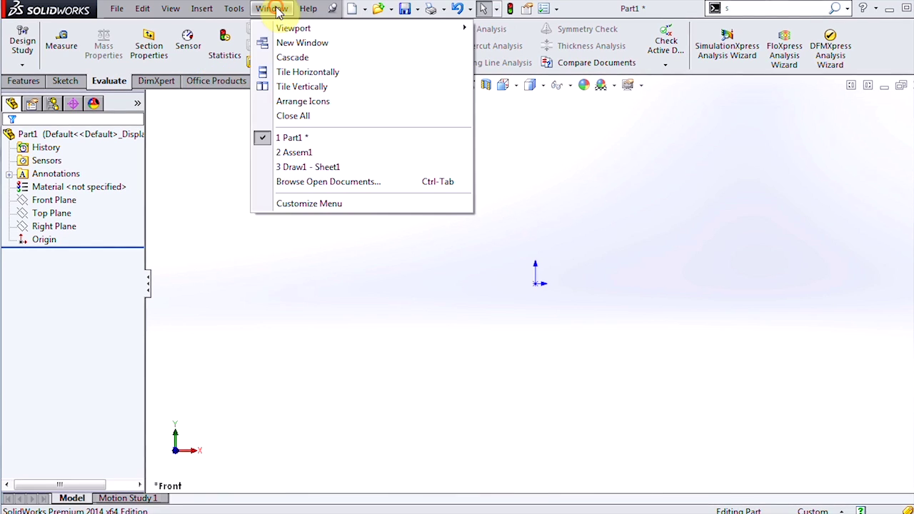
left_click(307, 153)
left_click(23, 80)
left_click(65, 81)
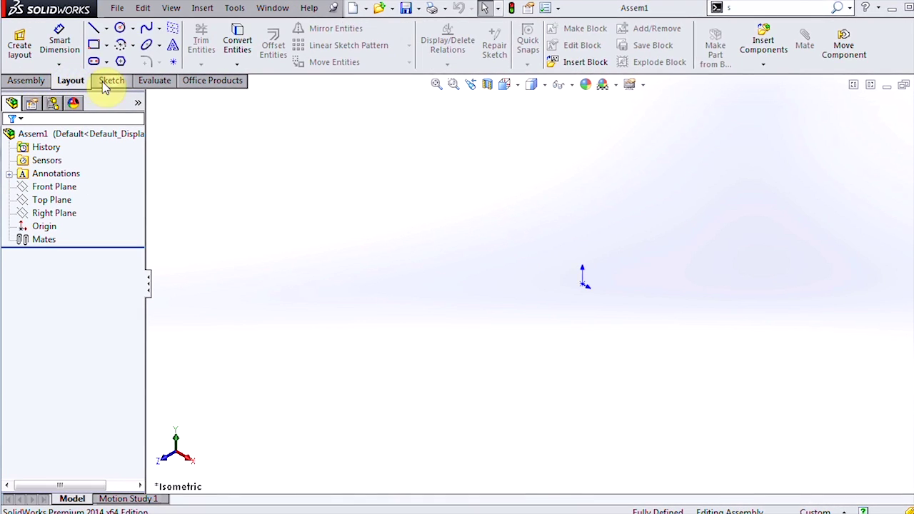
left_click(273, 7)
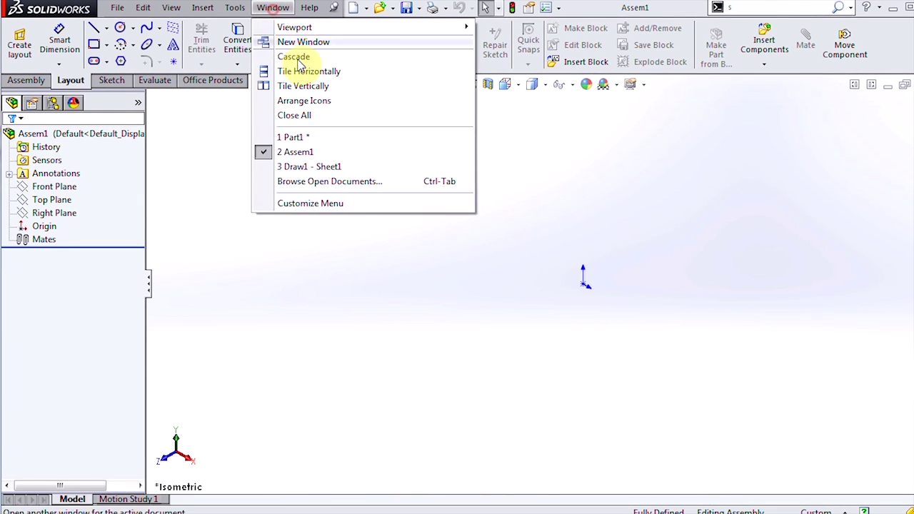
left_click(294, 166)
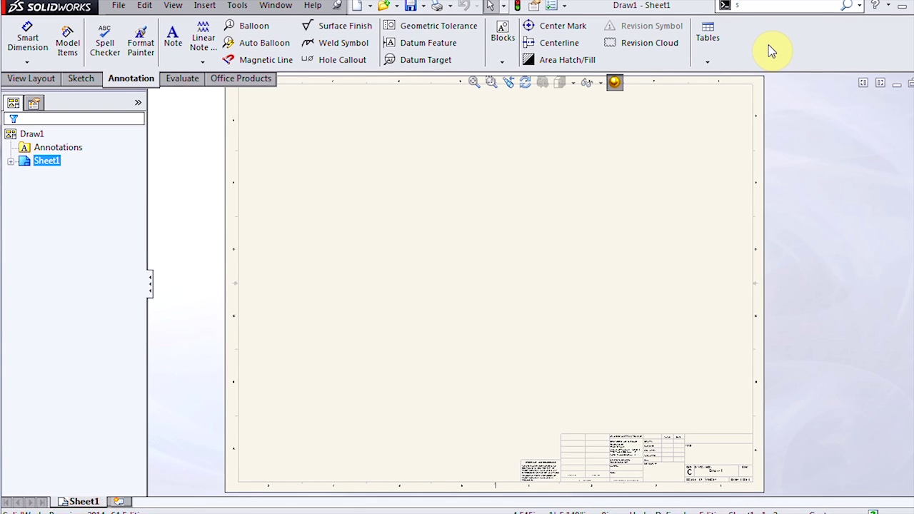
left_click_drag(769, 47, 545, 95)
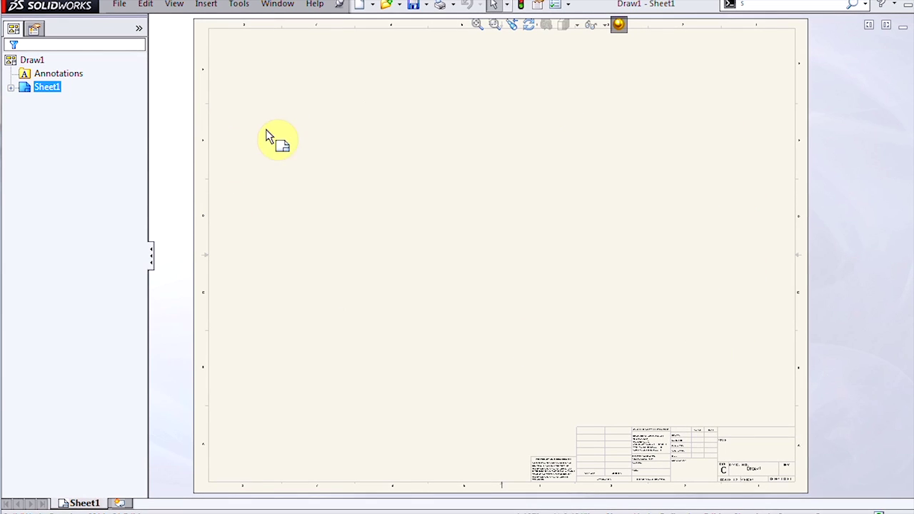
left_click_drag(267, 136, 21, 265)
left_click_drag(69, 485, 910, 264)
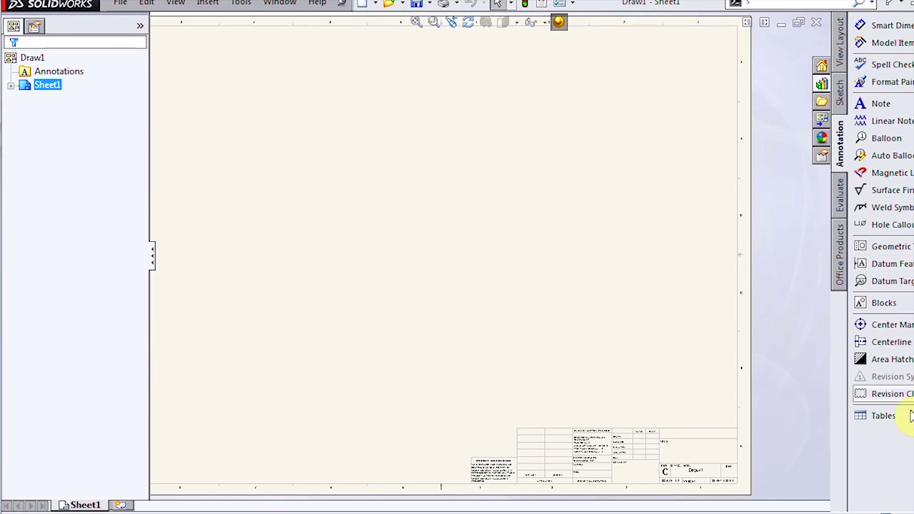
left_click_drag(880, 433, 474, 45)
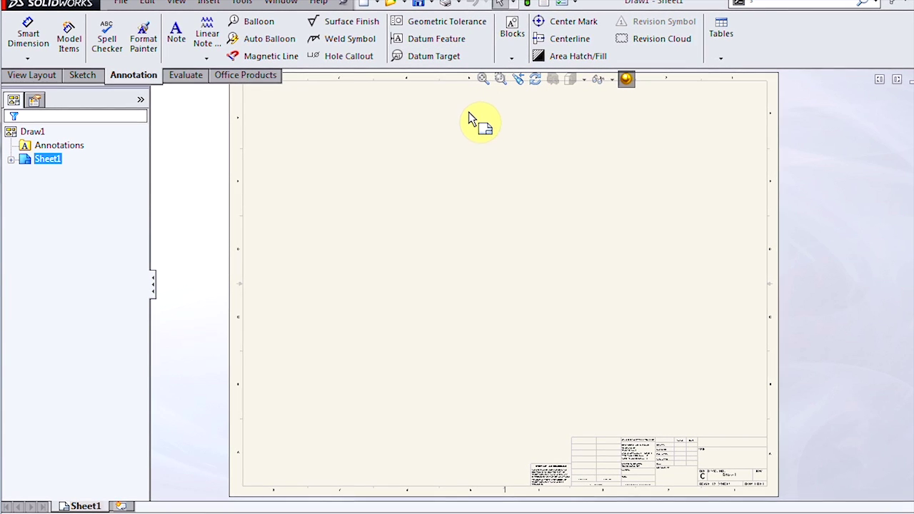
Open the Customize dialog from the CommandManager's right-click menu and move it aside
right_click(766, 40)
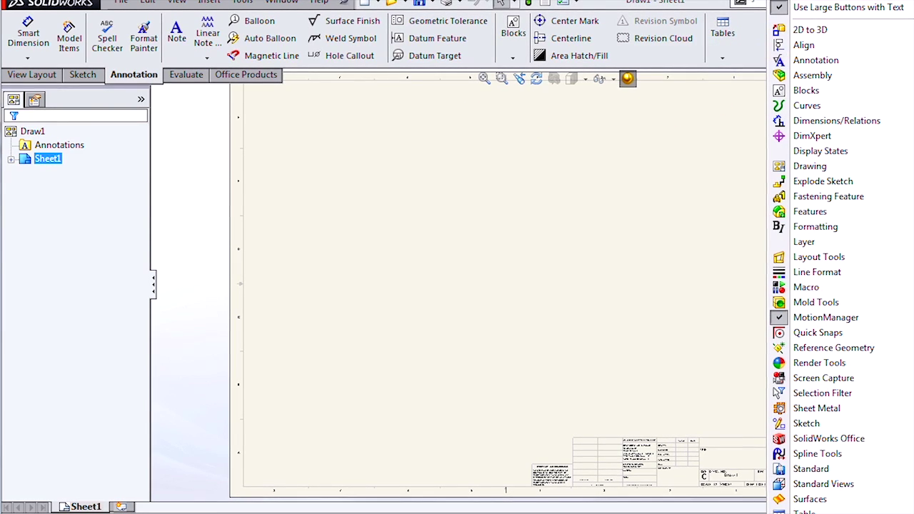
left_click(807, 512)
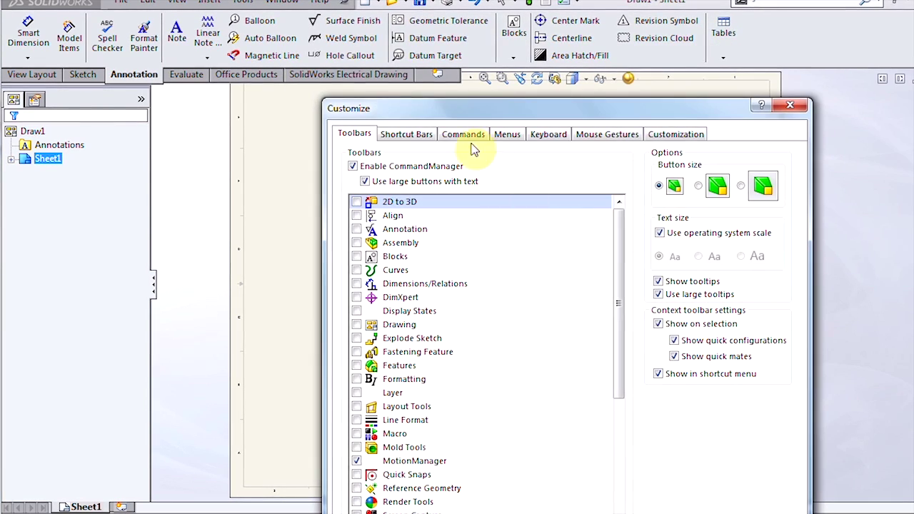
left_click_drag(462, 117, 358, 107)
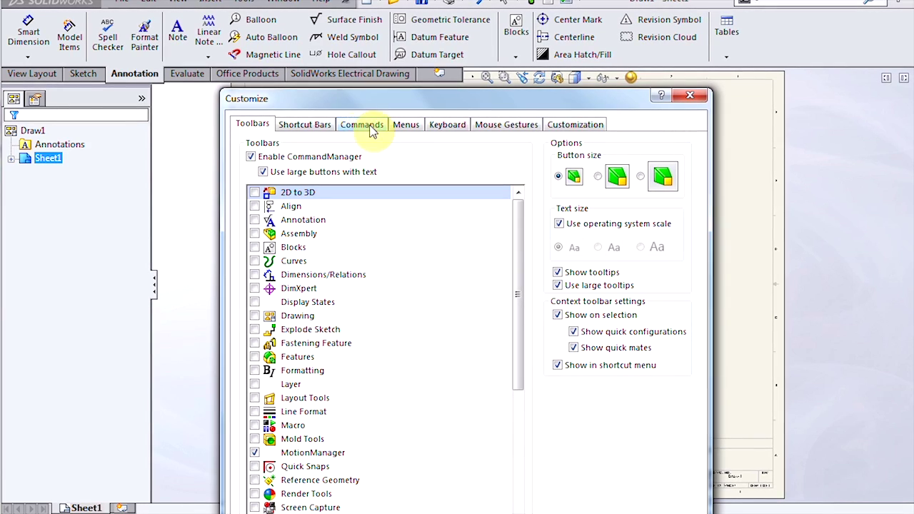
On the Commands page, browse the Align, Explode Sketch and Macro categories, and show the Sketch tab
left_click(364, 125)
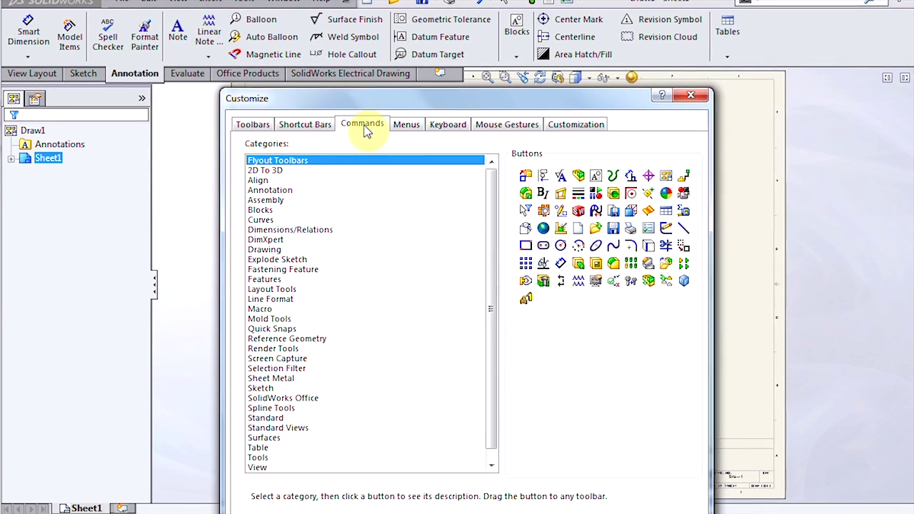
left_click(261, 180)
left_click(266, 260)
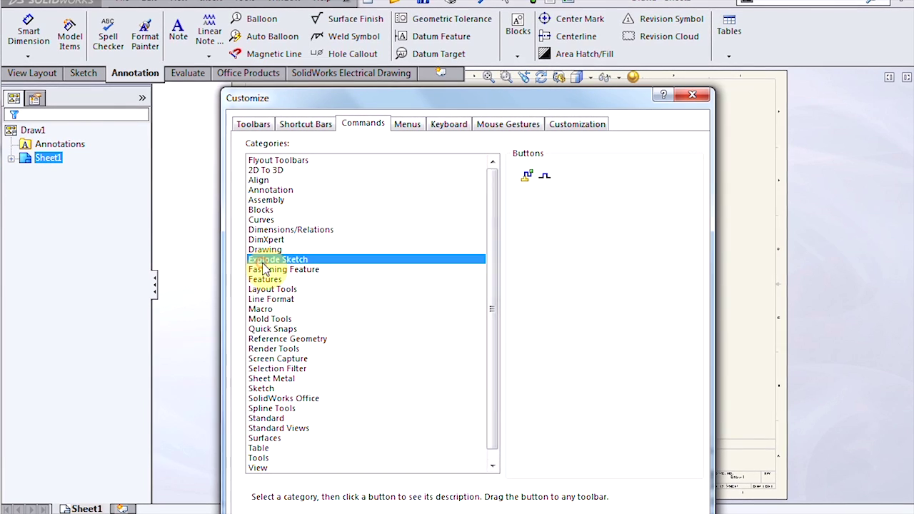
left_click(260, 310)
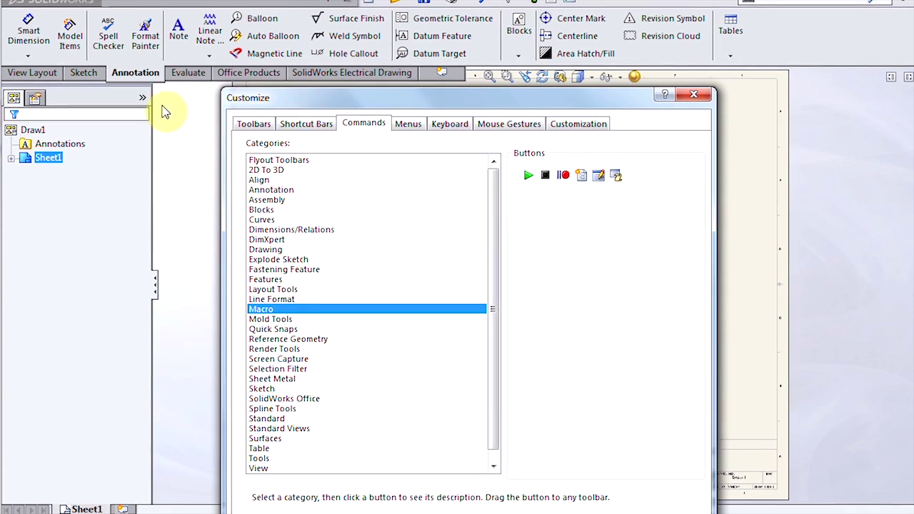
left_click(83, 73)
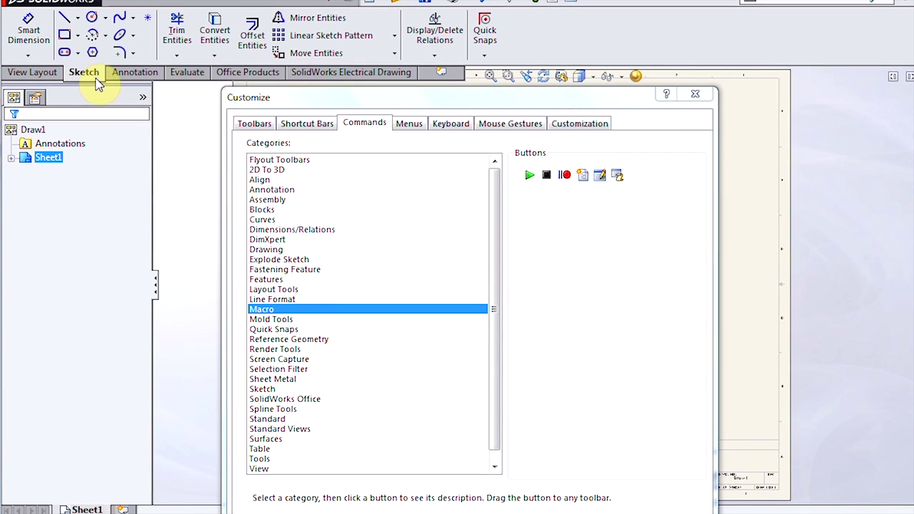
From the Sketch category, drag Dynamic Mirror Entities off the Sketch tab and place Ellipse on it
left_click(264, 390)
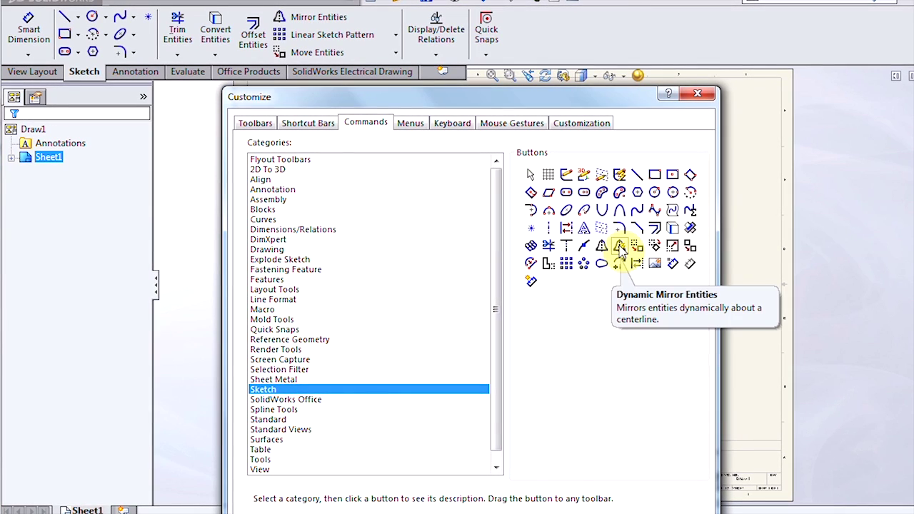
mouse_move(620, 247)
left_mouse_down()
mouse_move(586, 68)
mouse_move(570, 46)
mouse_move(541, 33)
mouse_move(537, 41)
left_mouse_up()
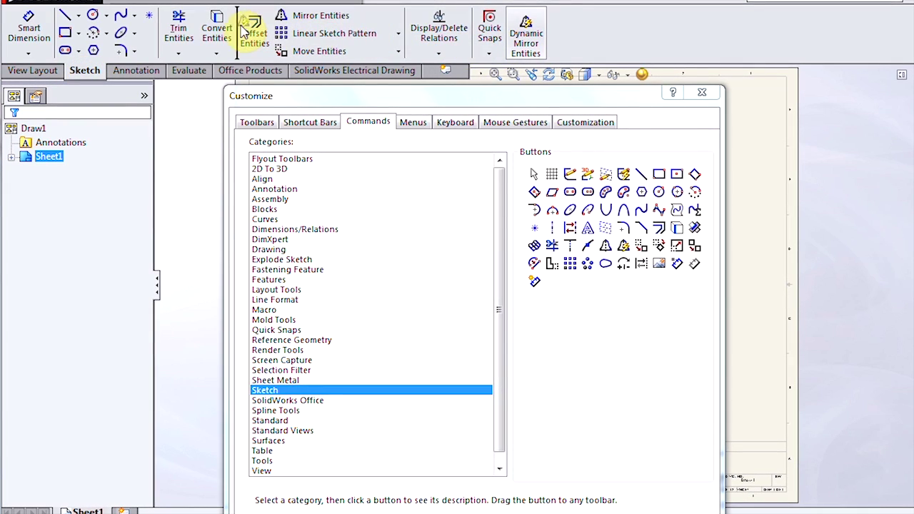
left_click_drag(131, 36, 120, 32)
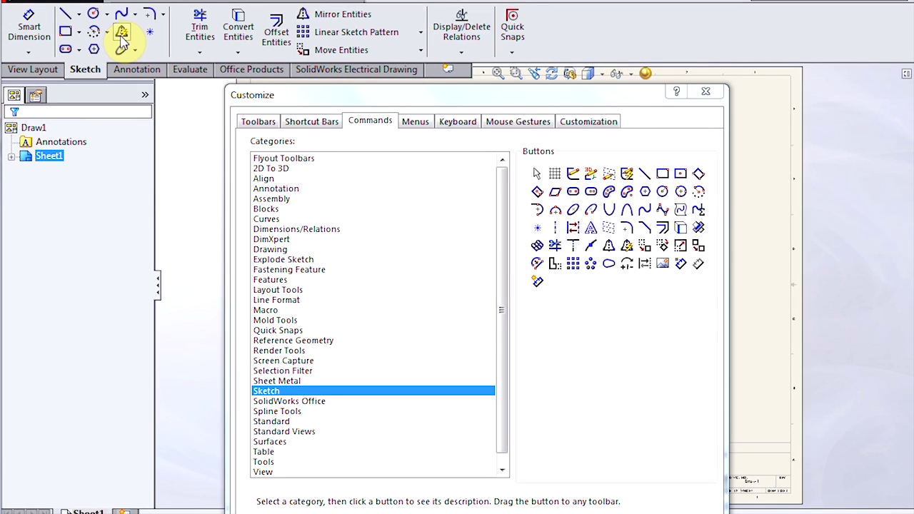
mouse_move(120, 36)
left_mouse_down()
mouse_move(128, 183)
mouse_move(147, 119)
mouse_move(122, 22)
mouse_move(172, 156)
left_mouse_up()
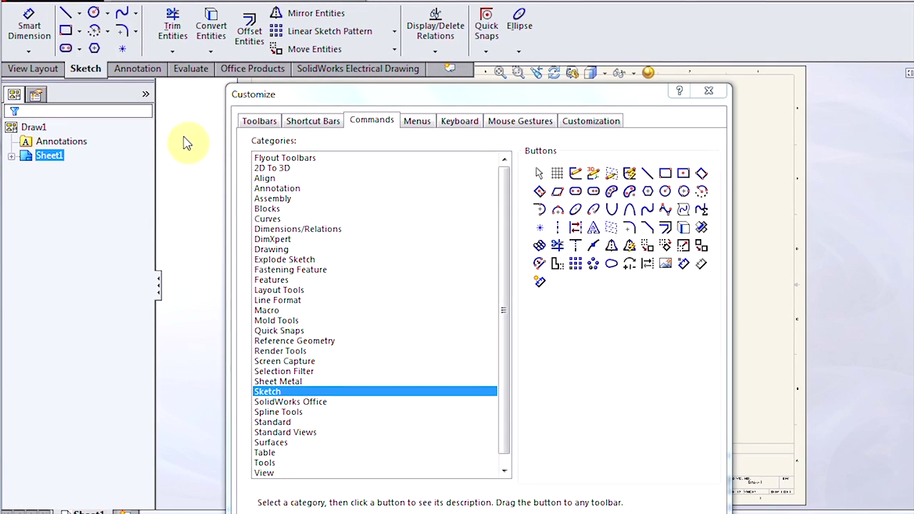
mouse_move(176, 28)
left_mouse_down()
mouse_move(65, 29)
mouse_move(172, 39)
left_mouse_up()
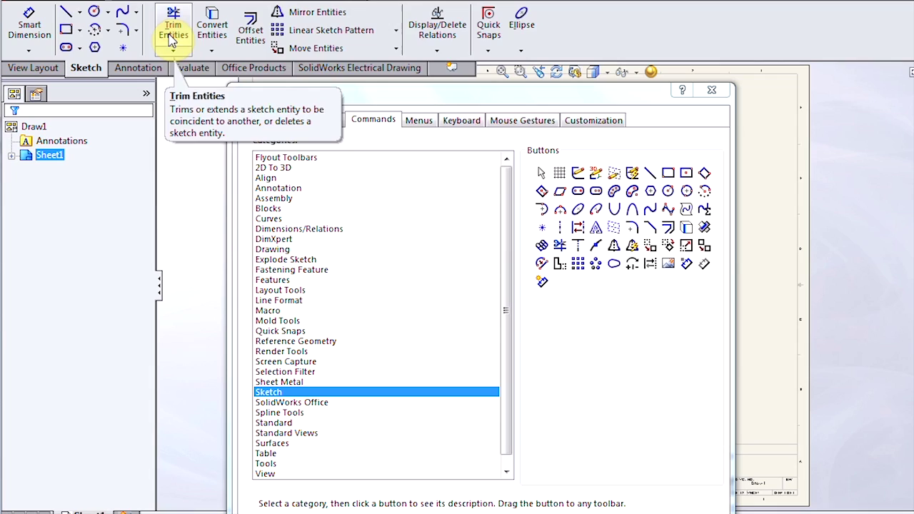
Add an empty CommandManager tab and name it CUSTOM
right_click(458, 69)
mouse_move(485, 76)
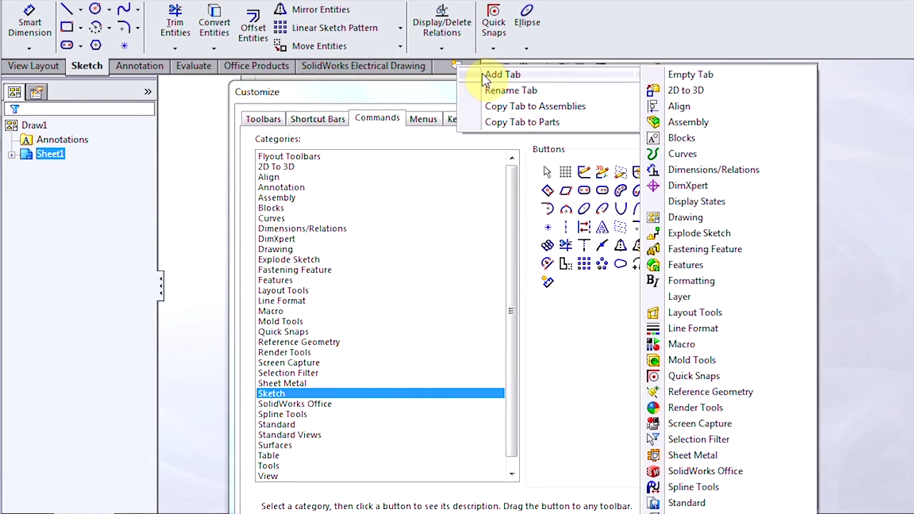
left_click(671, 76)
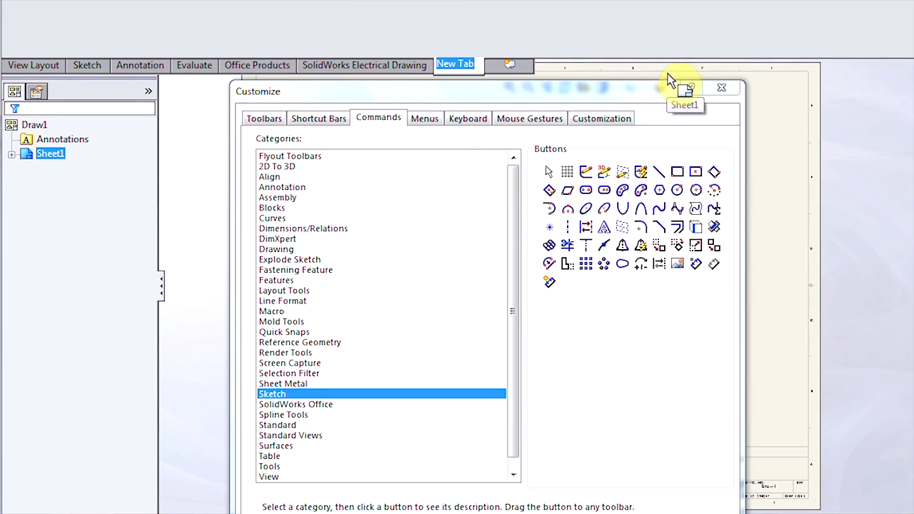
type("STOM")
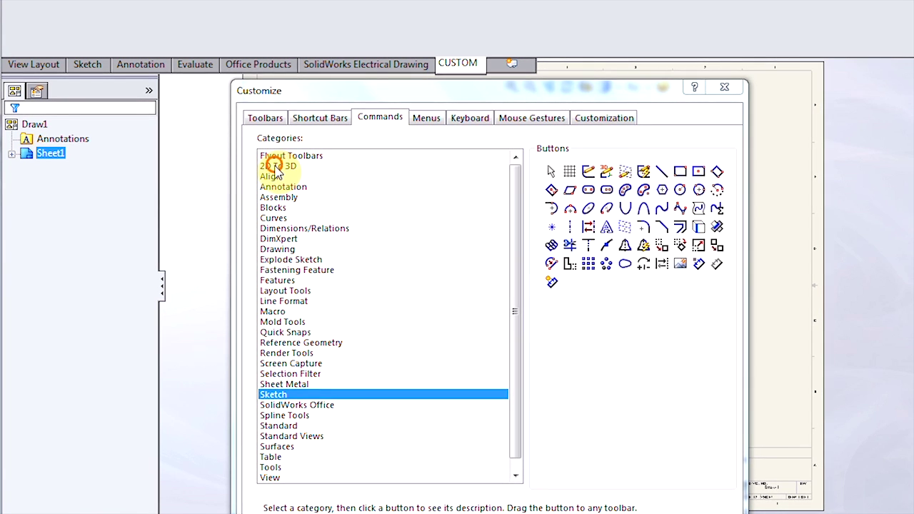
Place Add to Front Sketch, Align Between Lines and Layer Properties on the CUSTOM tab
left_click(277, 166)
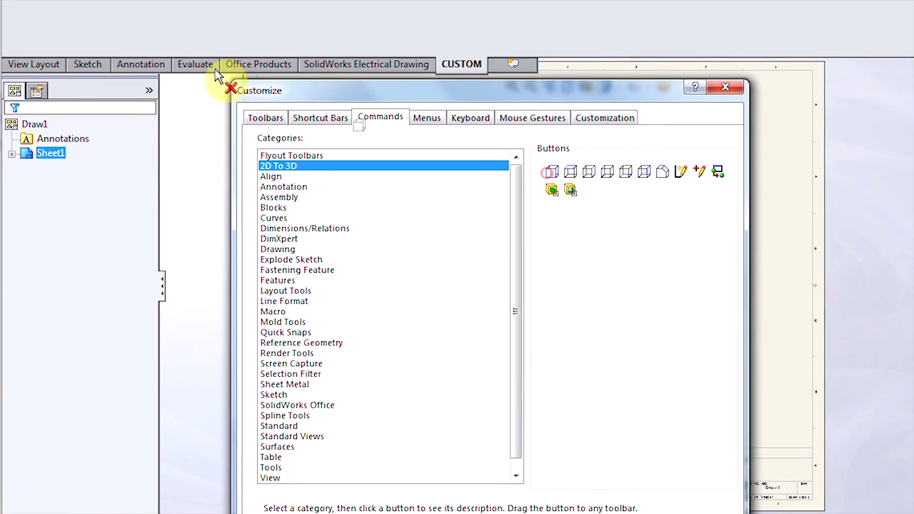
left_click_drag(141, 41, 117, 19)
left_click(270, 176)
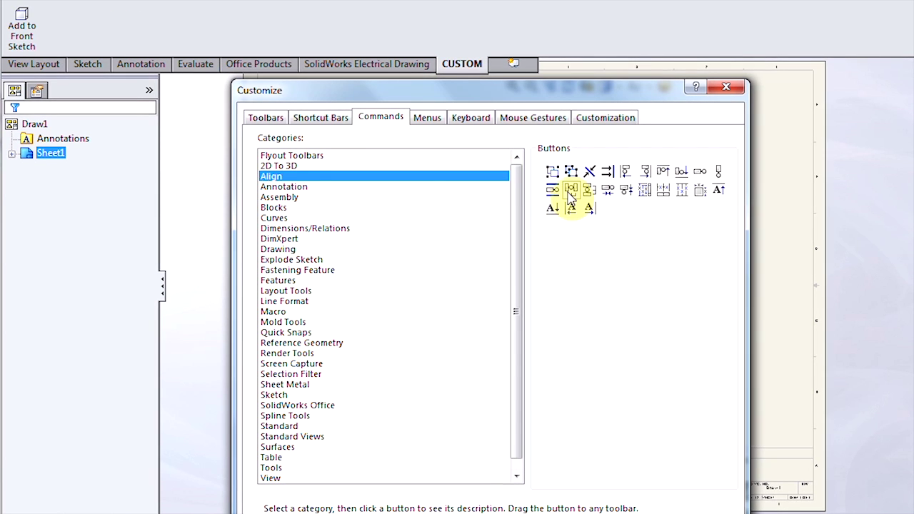
left_click_drag(570, 194, 91, 27)
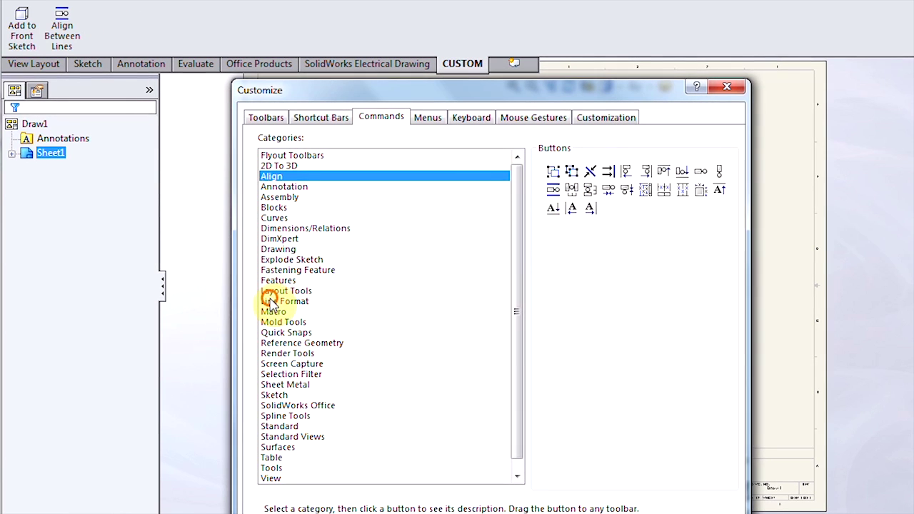
left_click(271, 301)
left_click_drag(573, 173, 103, 23)
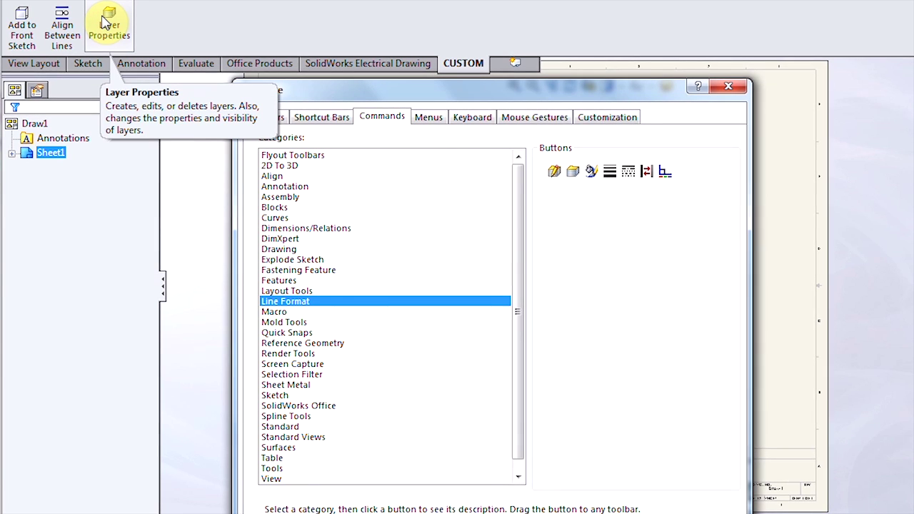
left_click_drag(437, 72, 517, 69)
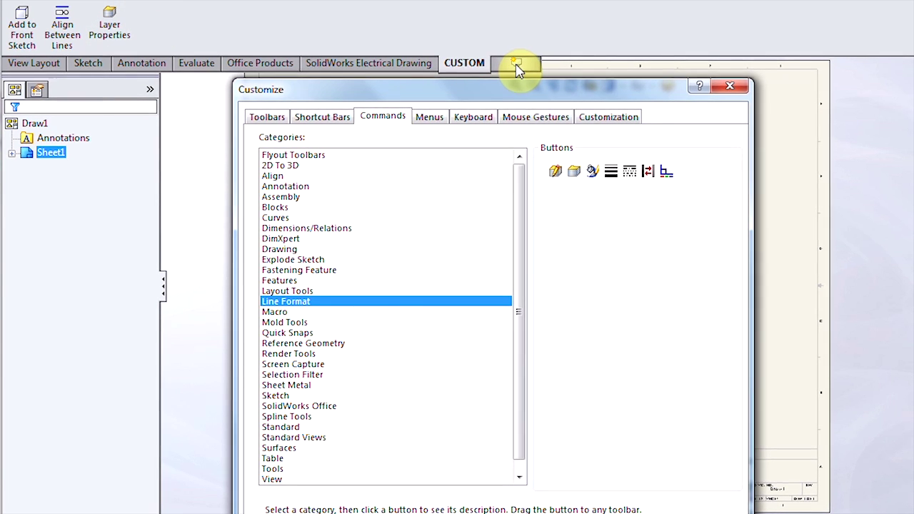
Add the 2D to 3D tab and the Fastening Feature tab through Add Tab
right_click(517, 68)
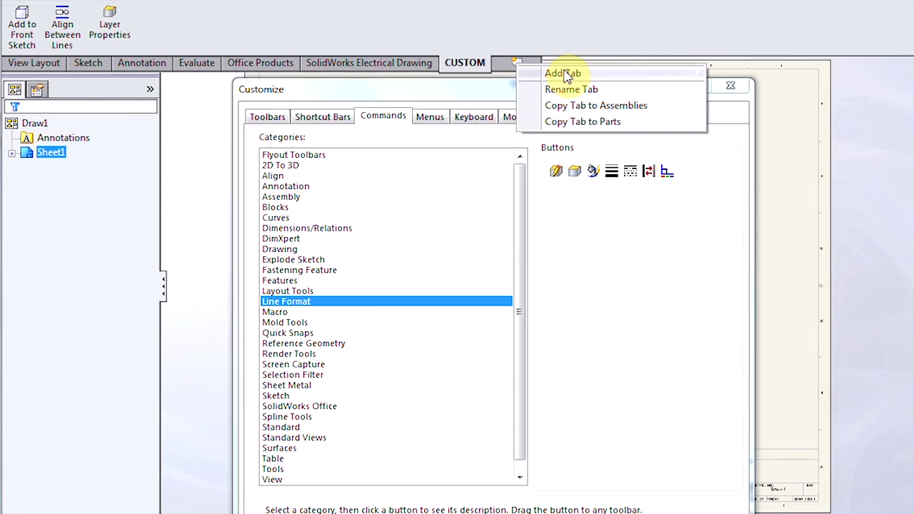
mouse_move(564, 75)
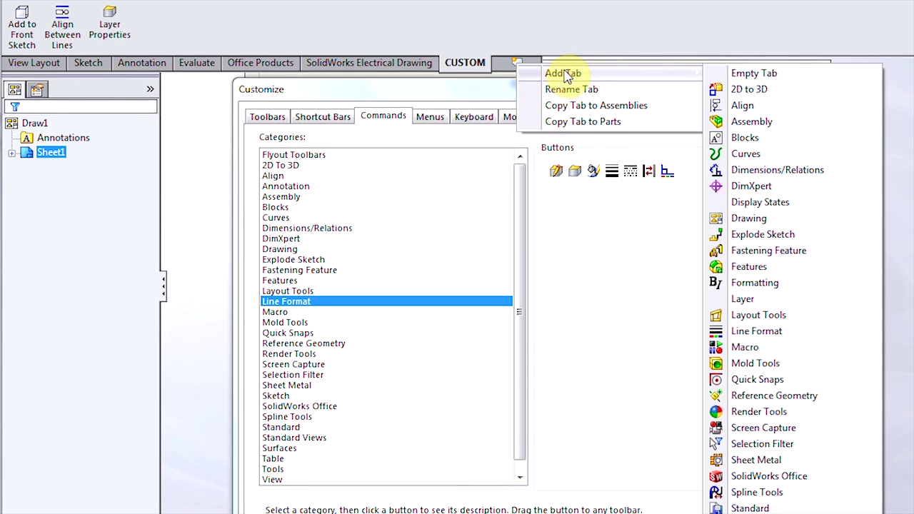
left_click(741, 89)
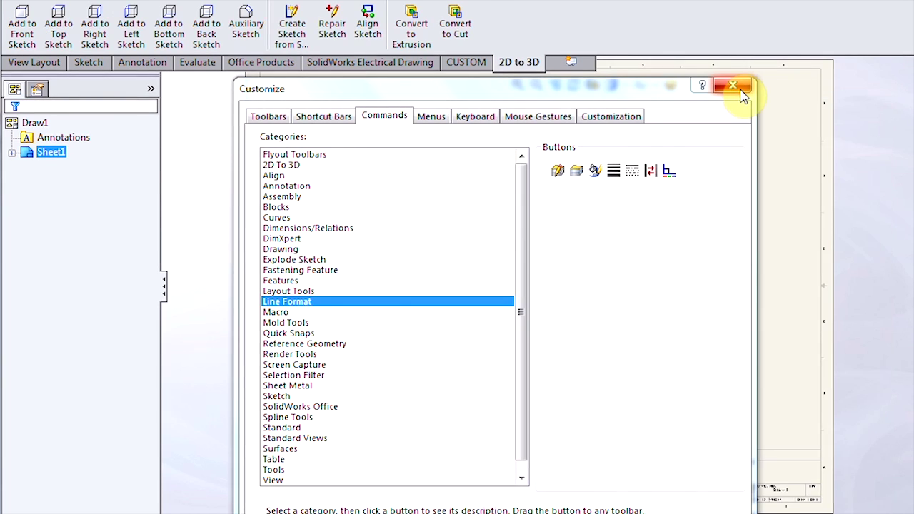
right_click(583, 66)
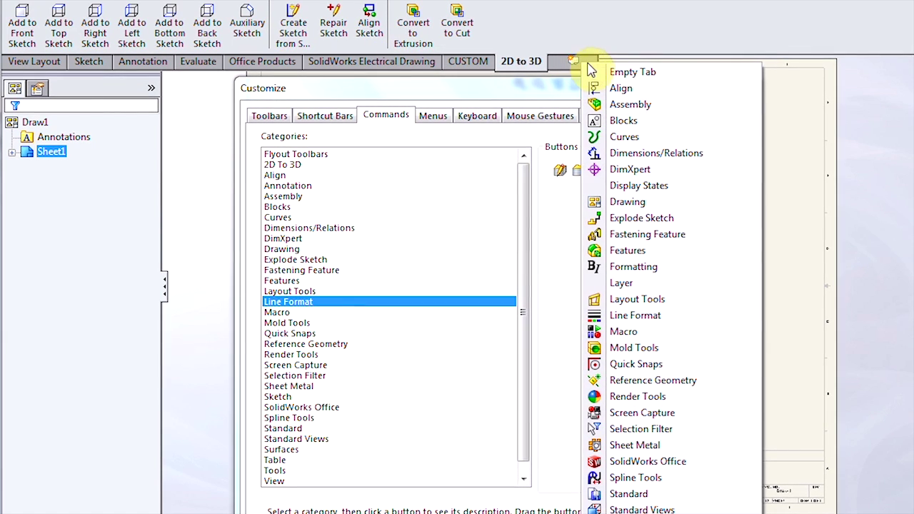
left_click(642, 236)
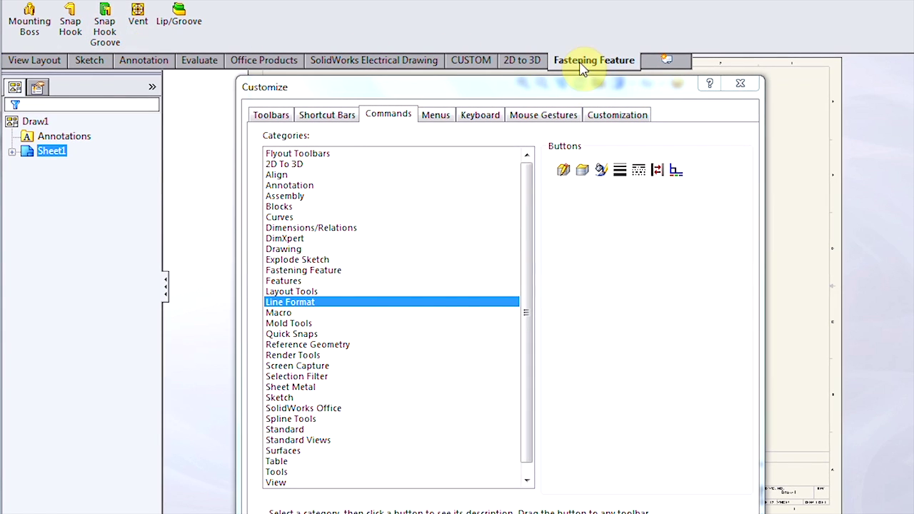
Move Fastening Feature just after View Layout and drag CUSTOM to the front of the tab row
left_click_drag(580, 64, 72, 68)
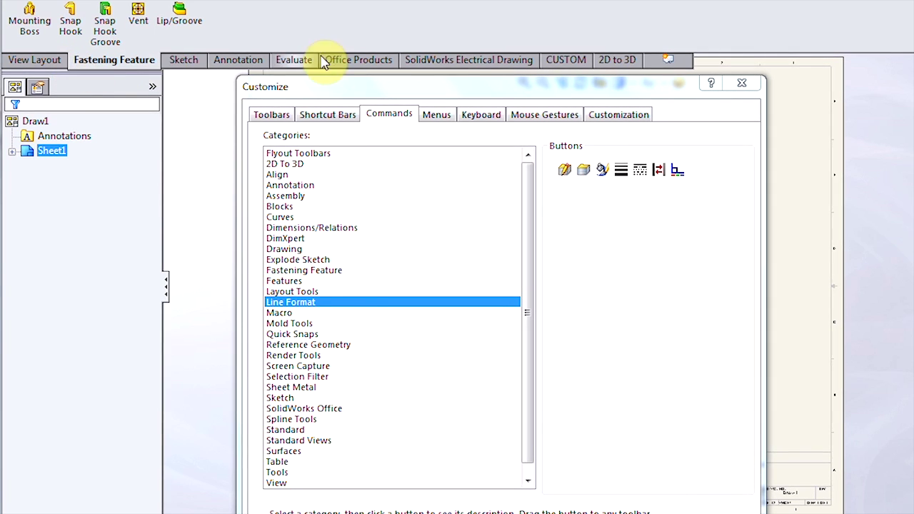
mouse_move(419, 62)
left_mouse_down()
mouse_move(588, 62)
mouse_move(49, 77)
mouse_move(11, 61)
left_mouse_up()
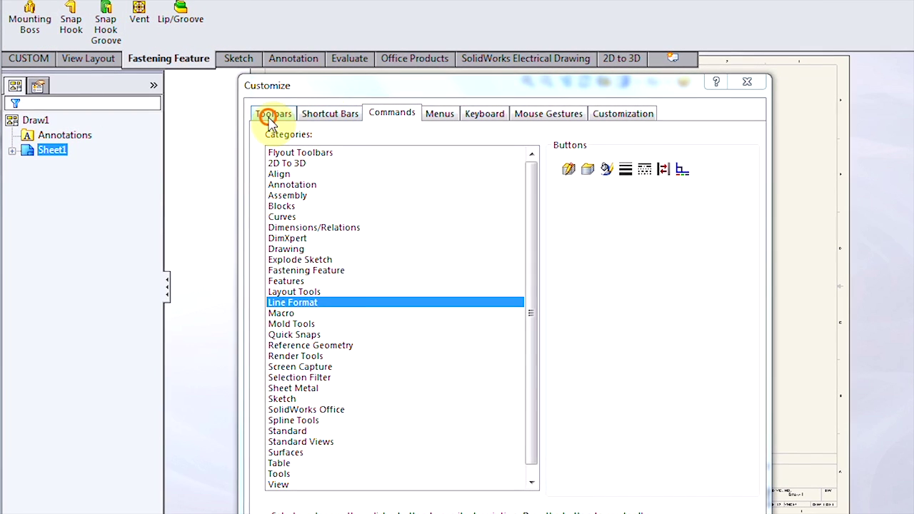
On the Toolbars page, try medium and large button sizes, then set buttons back to small
left_click(271, 119)
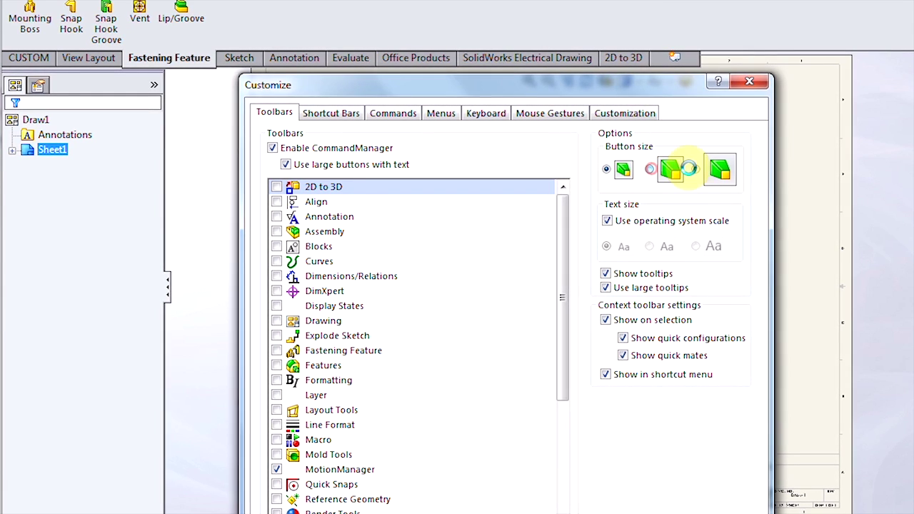
left_click(684, 169)
left_click(697, 169)
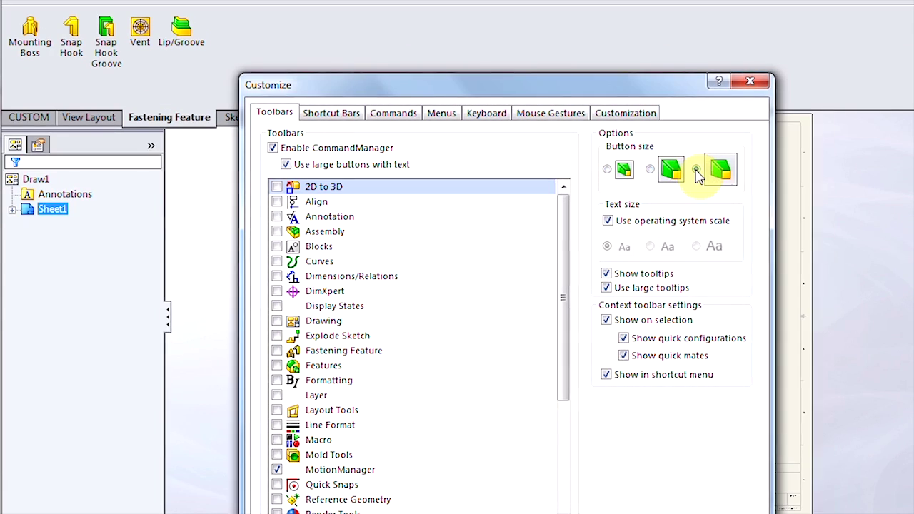
left_click(611, 171)
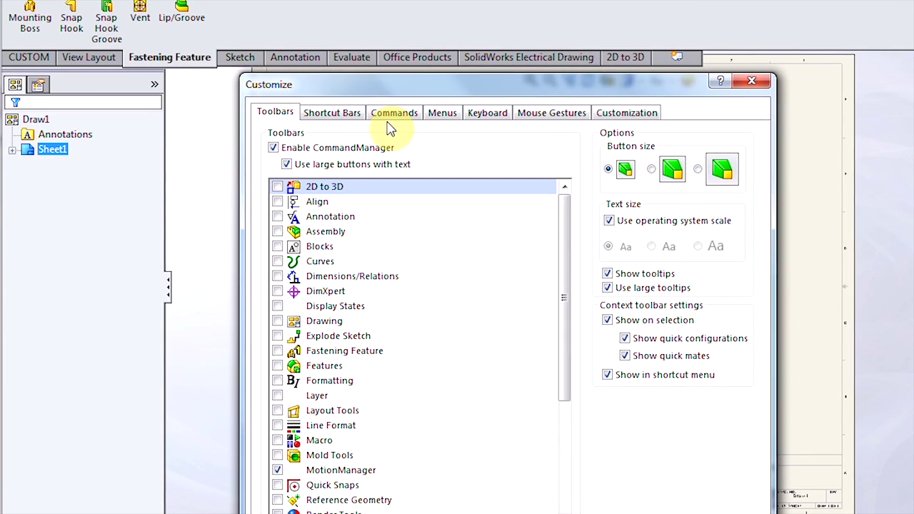